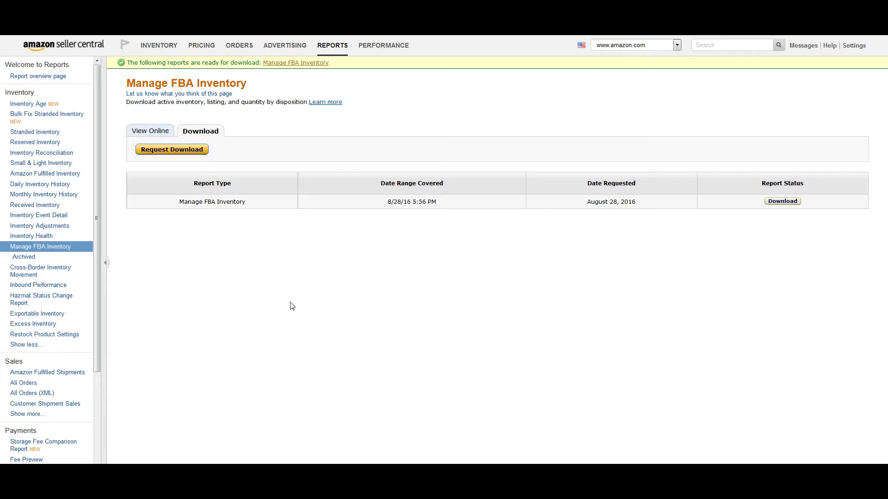
Expand the inventory reports list in the Amazon fulfillment reports, open Manage FBA Inventory and request its download.
mouse_move(341, 54)
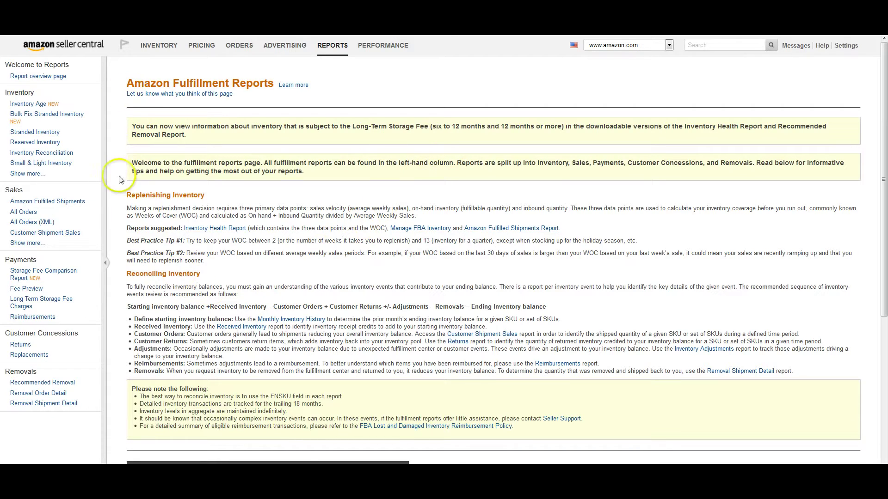
left_click(38, 174)
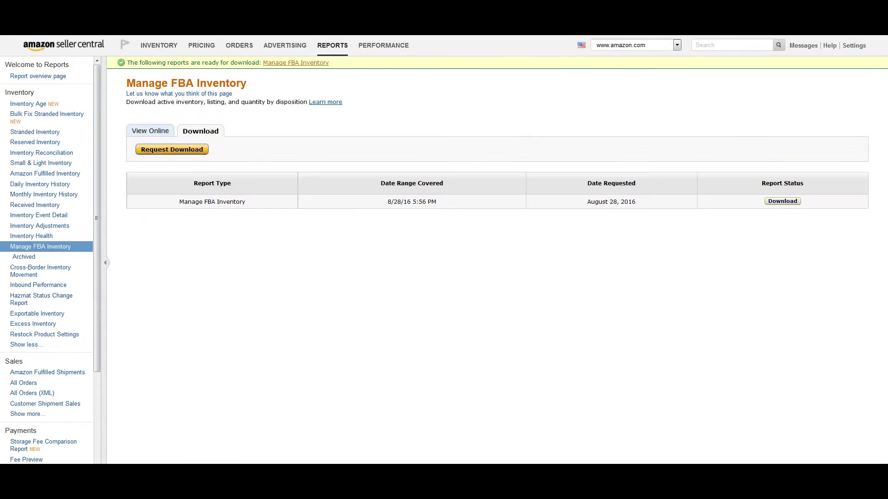
mouse_move(51, 250)
left_click(181, 156)
Switch to Google Drive and create a new blank Google Sheets spreadsheet.
key("alt+Tab")
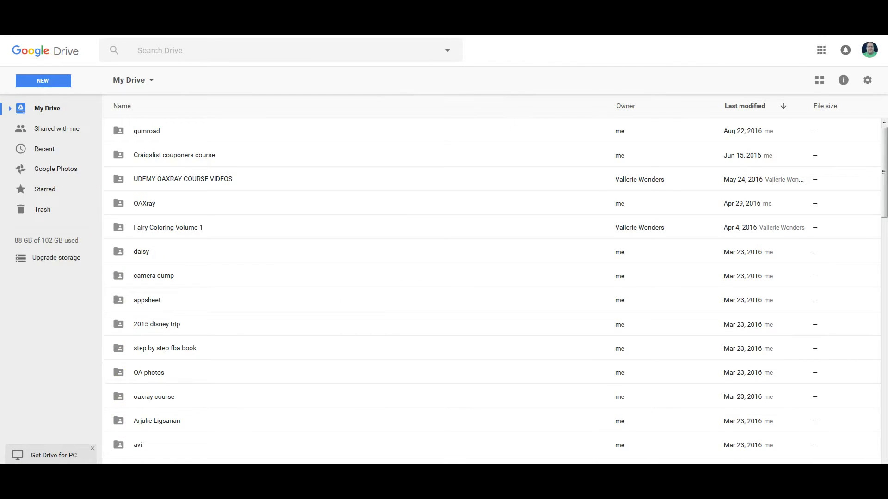
left_click(51, 81)
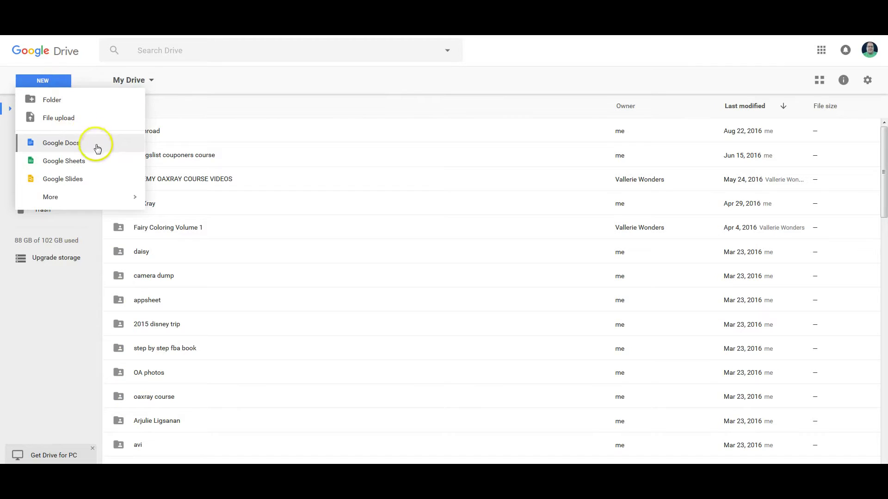
left_click(88, 162)
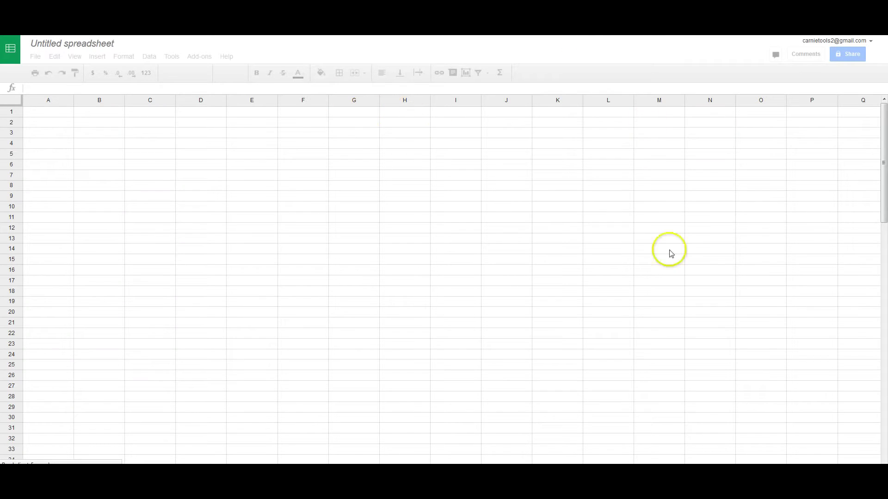
Switch to the downloaded inventory report in Notepad, then select and copy all of its text.
key("alt+Tab")
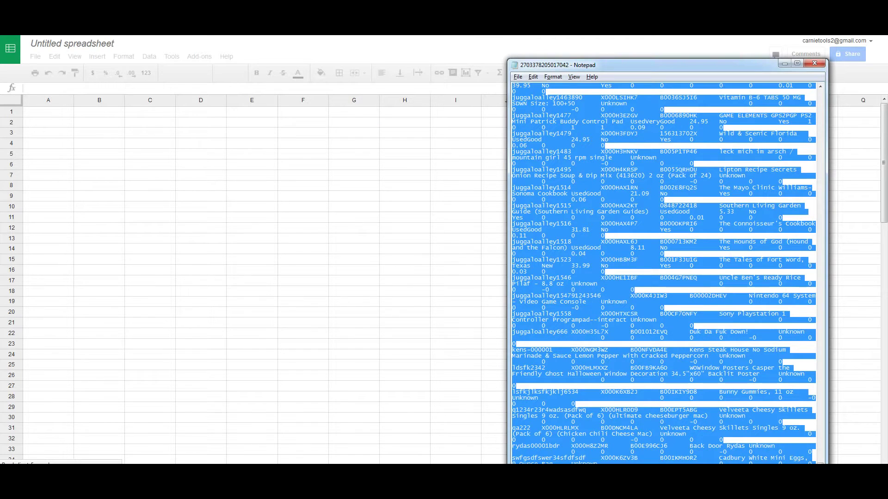
left_click(662, 217)
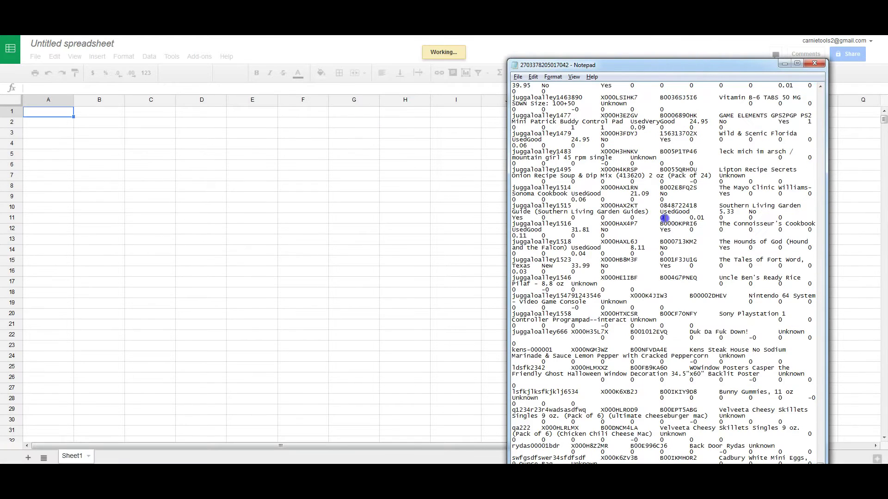
key("ctrl+a")
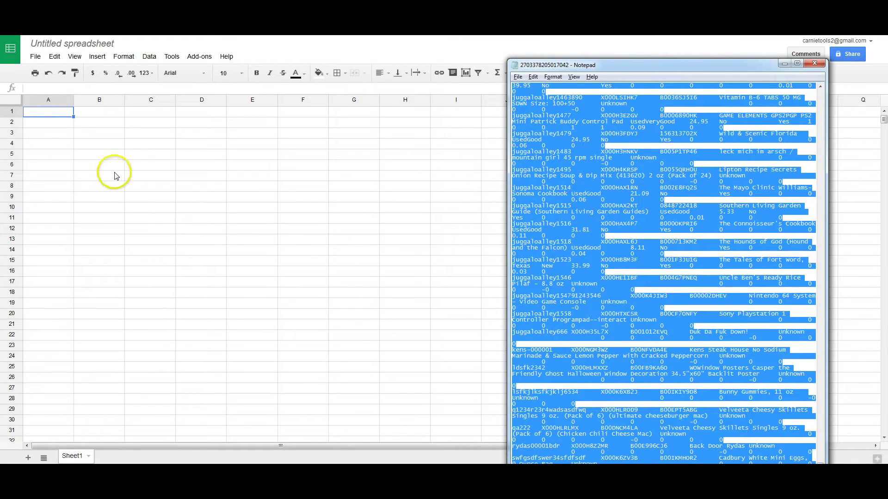
left_click_drag(661, 181, 674, 254)
left_click(673, 254)
key("ctrl+a")
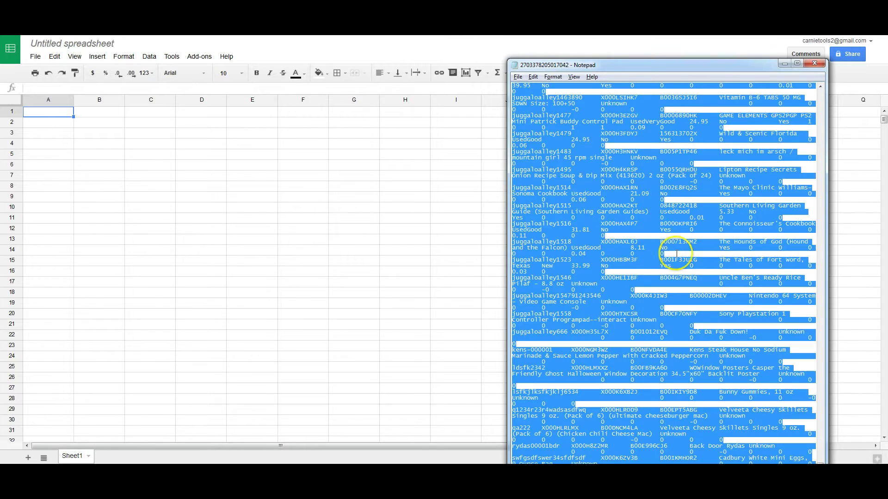
mouse_move(608, 188)
left_mouse_down()
mouse_move(596, 213)
mouse_move(600, 194)
left_mouse_up()
left_click(609, 169)
key("ctrl+a")
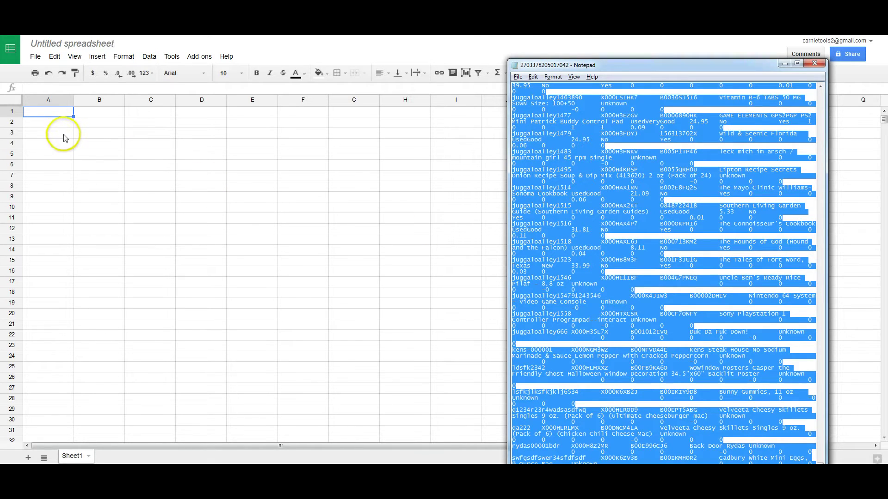
Paste the report text into the blank sheet starting at cell A1 and widen the product-name column to fit its titles.
left_click(58, 113)
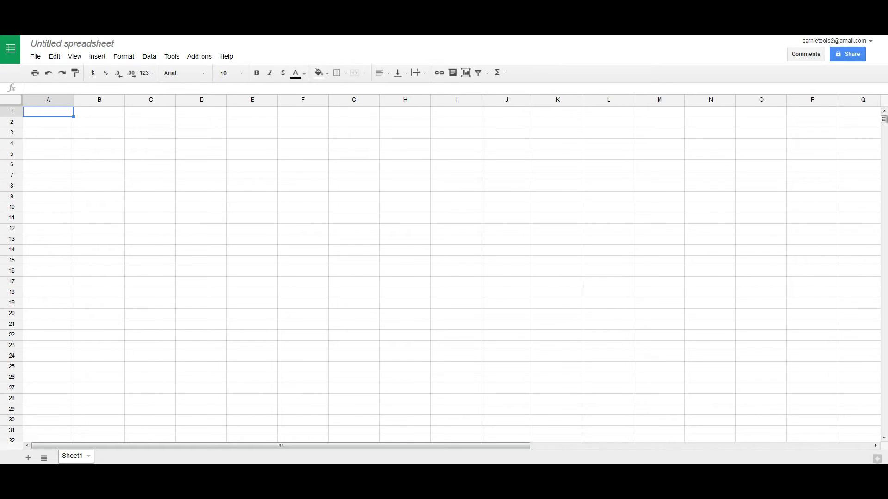
key("ctrl+v")
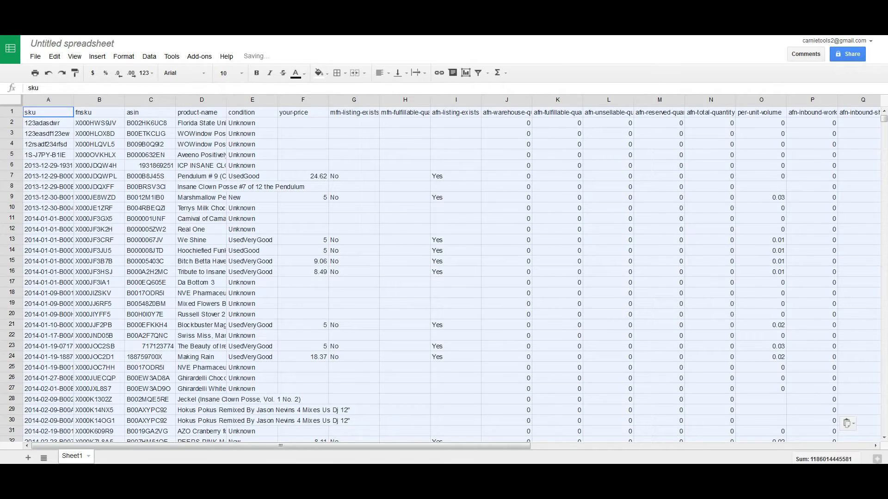
left_click(202, 219)
left_click_drag(226, 100, 788, 100)
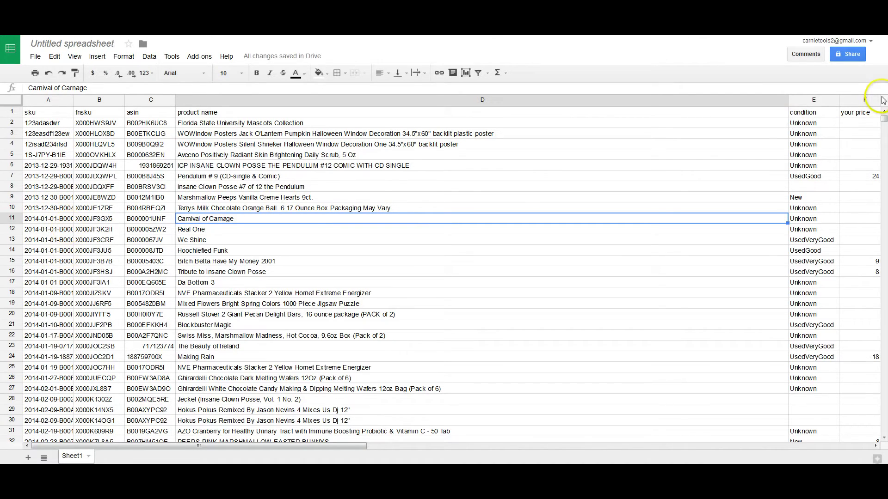
Delete rows 2476 to 3069 at the end of the inventory sheet.
left_click_drag(884, 123, 884, 445)
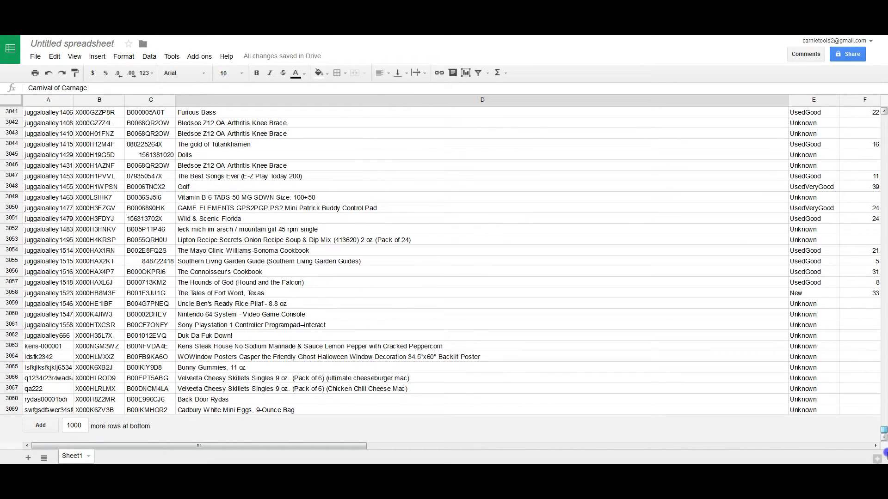
key("ctrl+BackSpace")
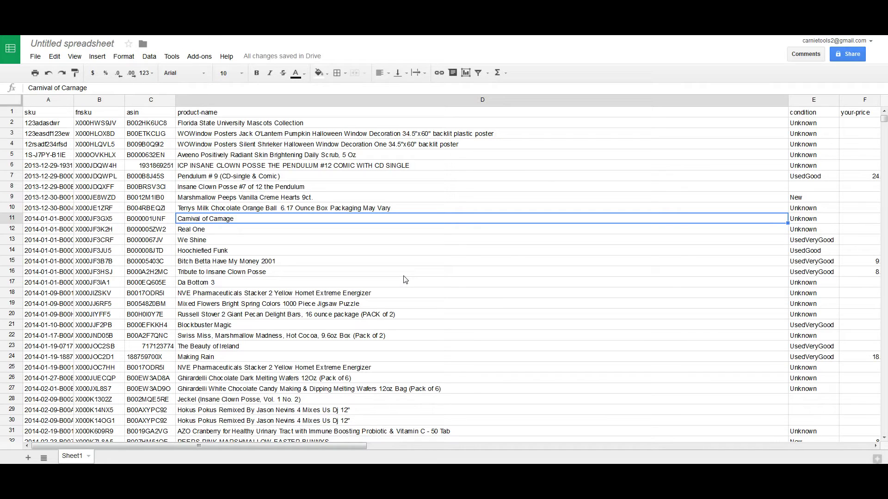
left_click_drag(884, 121, 247, 443)
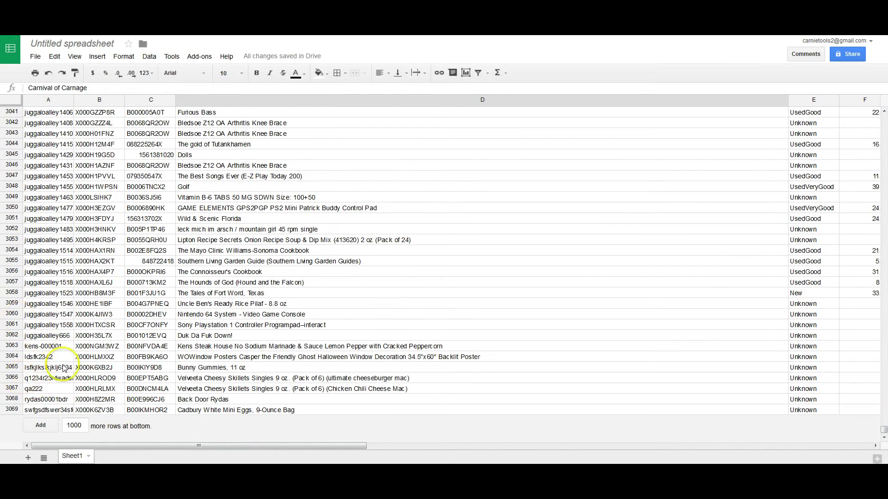
left_click(13, 409)
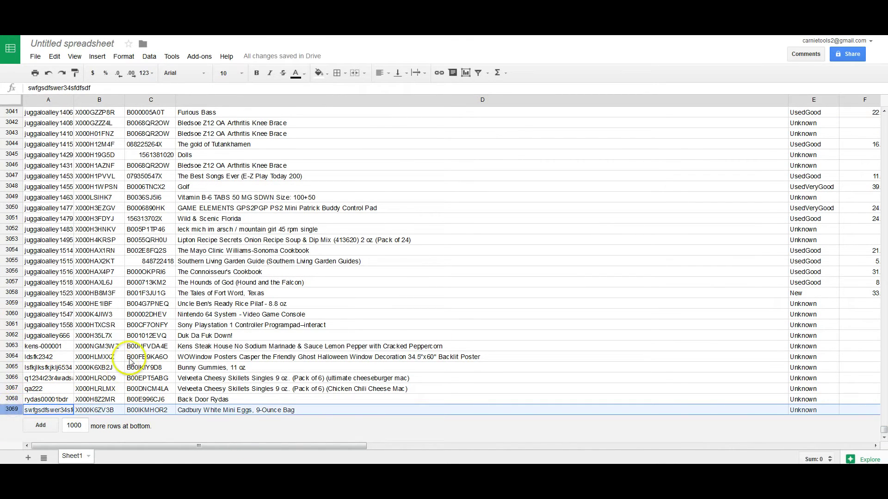
key("shift+Up")
key("shift+Up")
key("shift+Page_Up")
key("shift+Page_Up")
key("shift+Page_Up")
key("shift+Page_Up")
key("shift+Page_Up")
key("shift+Page_Up")
key("shift+Page_Up")
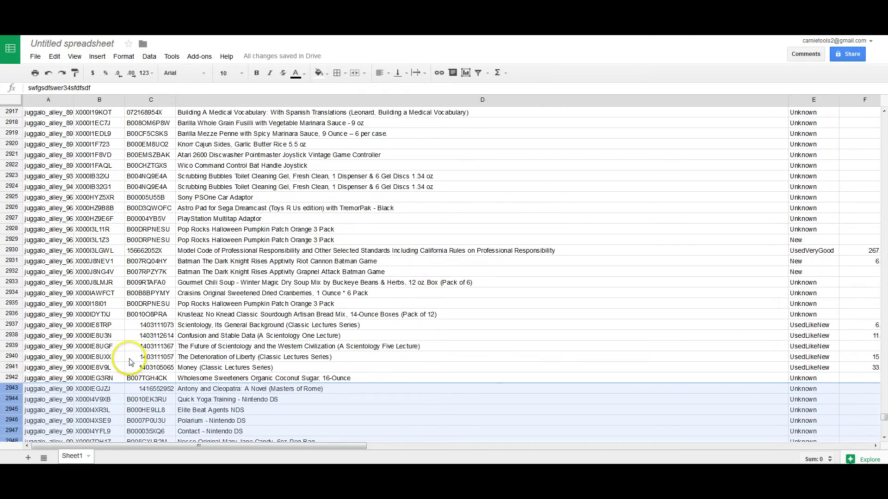
key("shift+Page_Up")
key("shift+Page_Up")
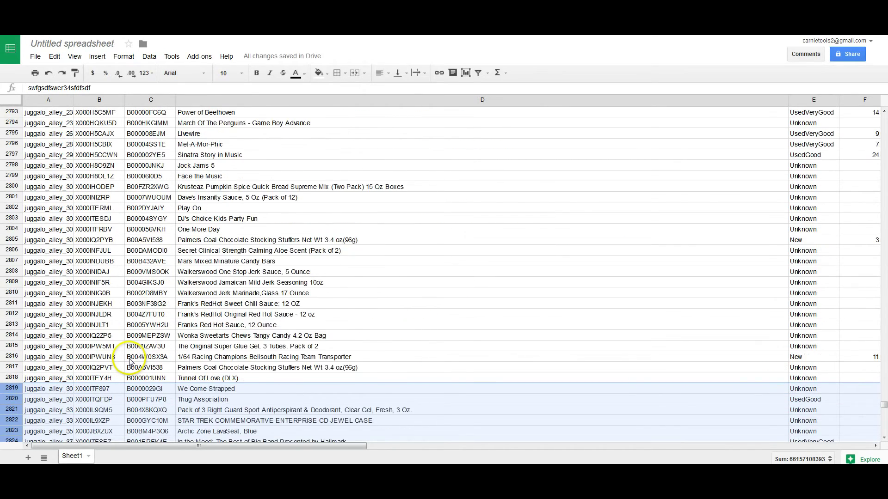
key("shift+Page_Up")
key("shift+Page_Up")
key("shift+Page_Up")
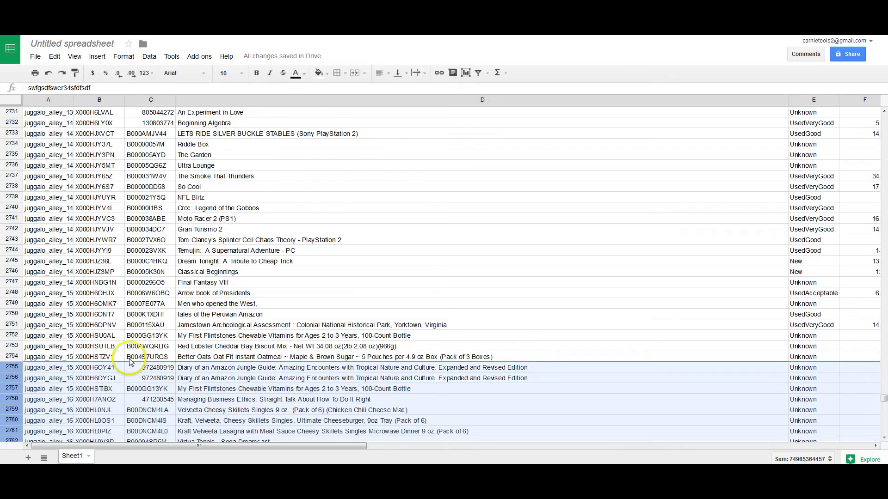
key("shift+Page_Up")
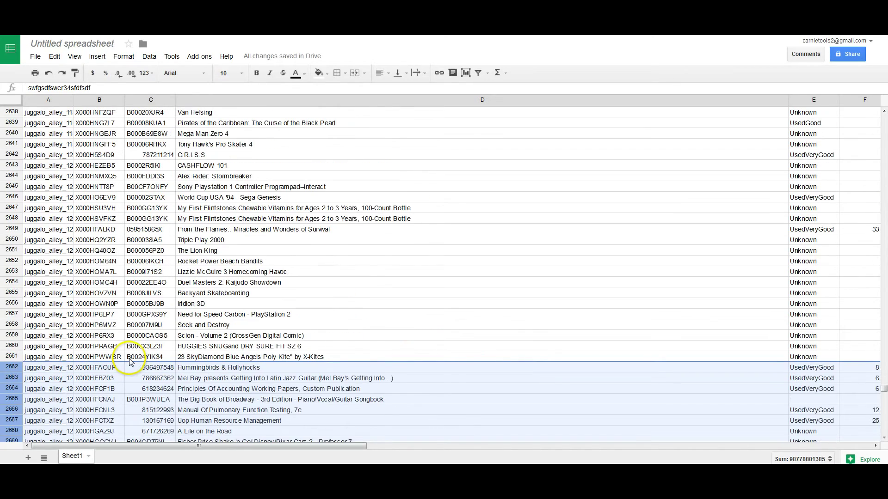
key("shift+Page_Up")
key("shift+Page_Up")
key("shift+Page_Up")
key("shift+Page_Up")
key("shift+Page_Up")
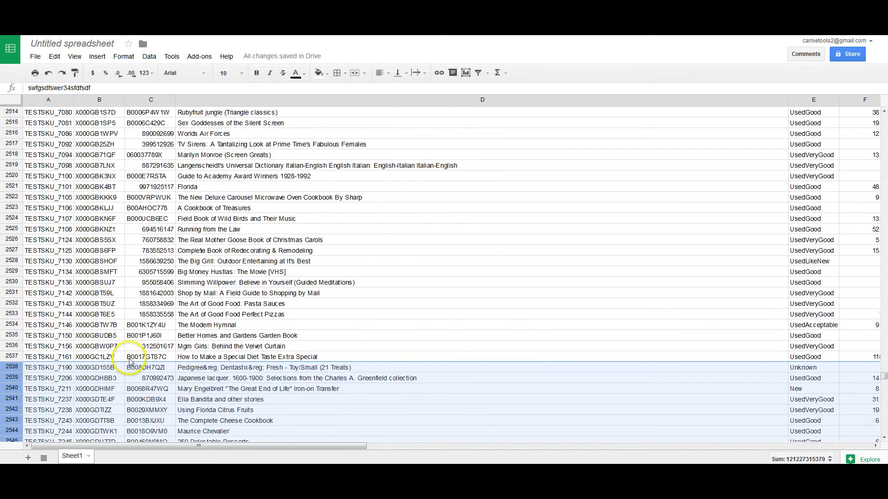
key("shift+Page_Up")
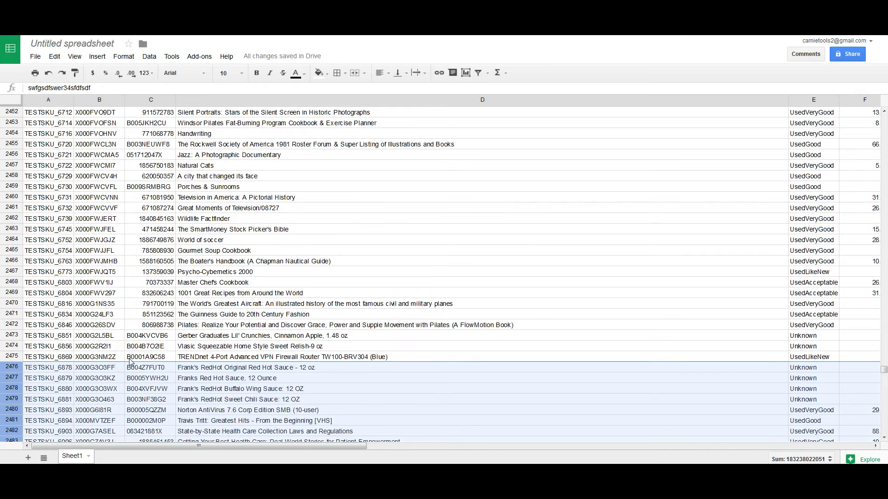
right_click(11, 367)
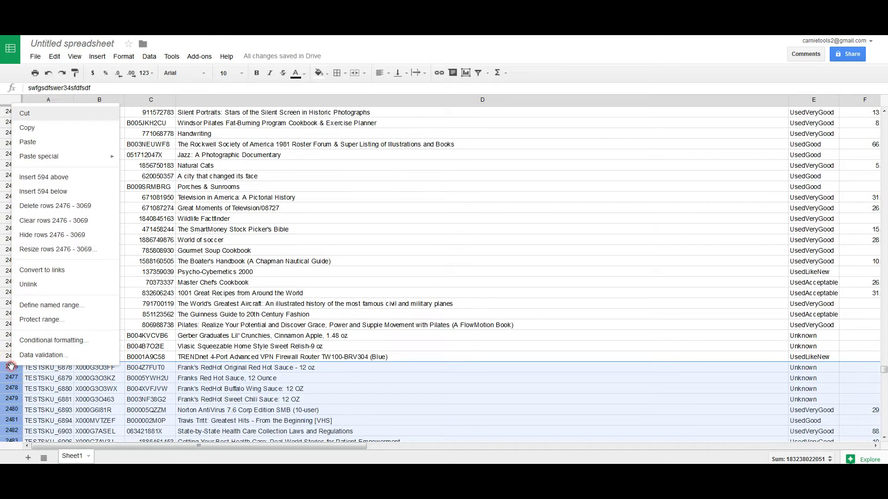
left_click(80, 208)
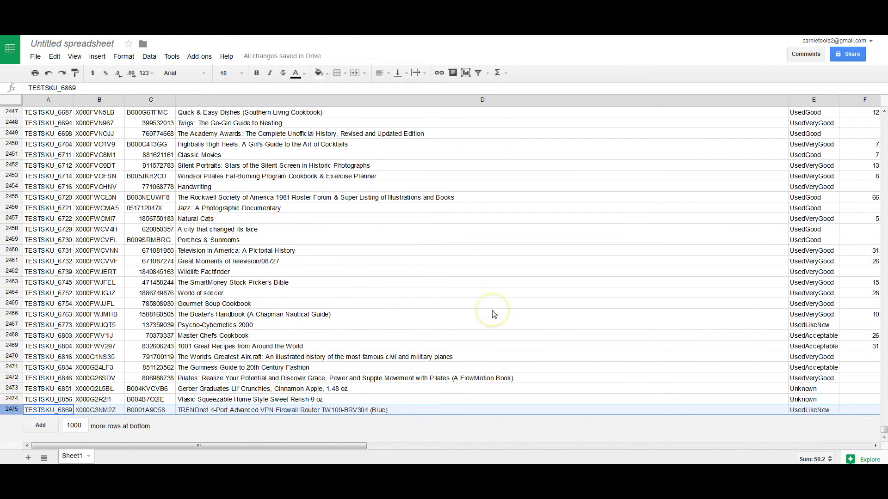
key("ctrl+Home")
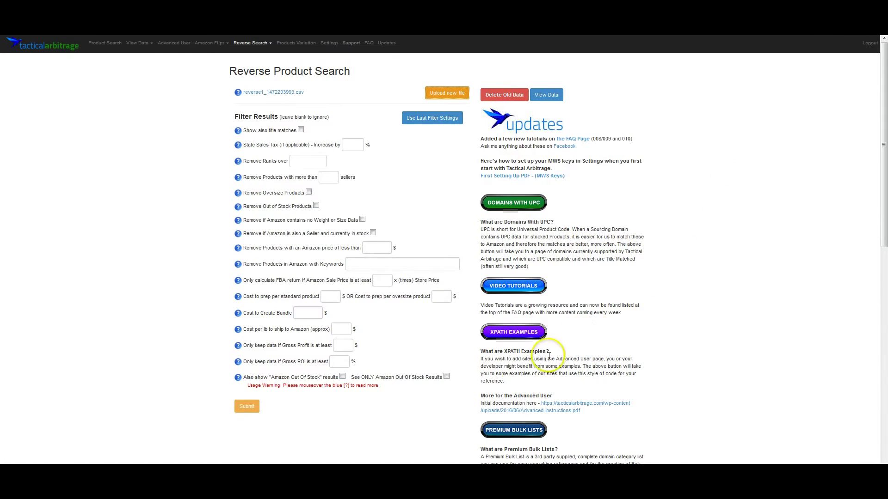
In Tactical Arbitrage's Reverse Product Search, download the example upload list bulk_example_5_1.csv and open it in Excel.
left_click(454, 92)
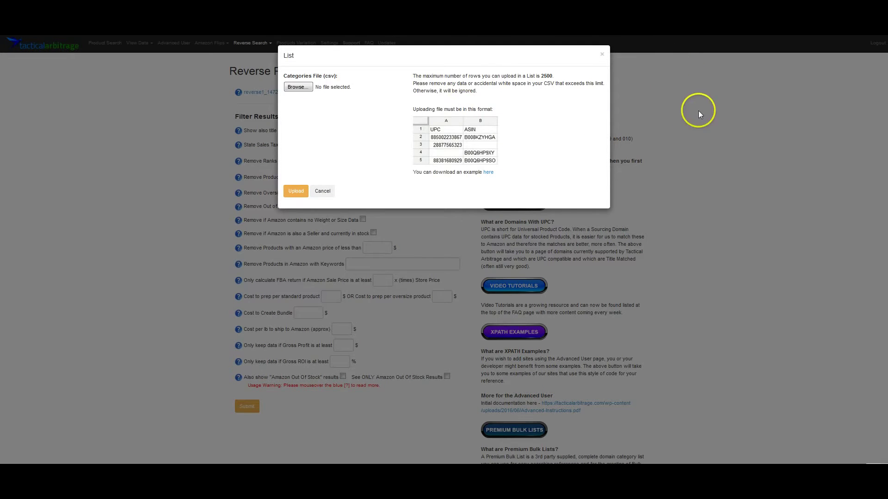
left_click(714, 118)
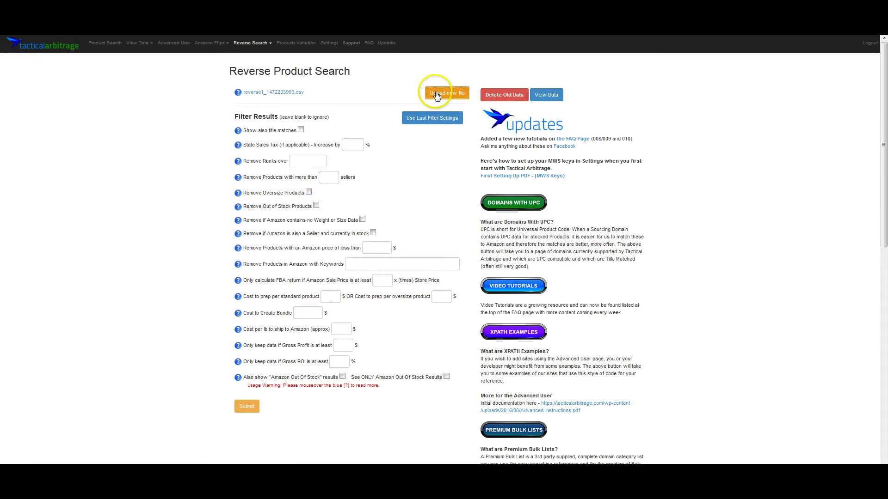
left_click(435, 93)
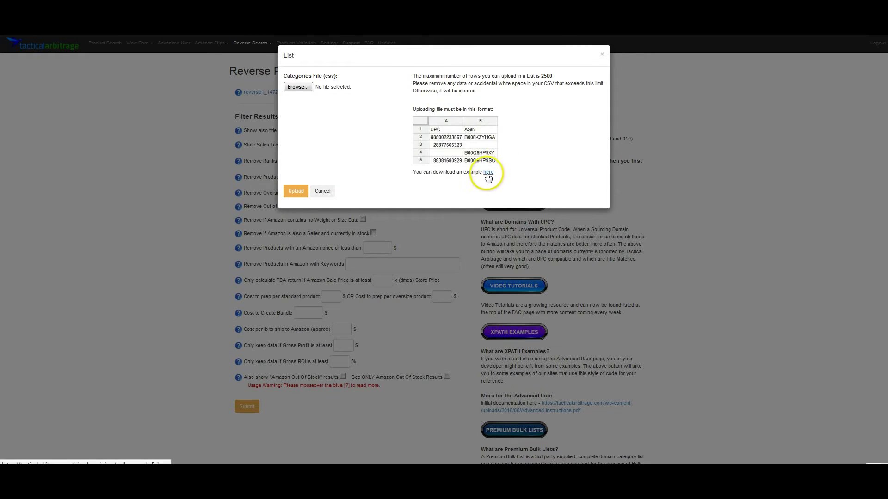
left_click(490, 173)
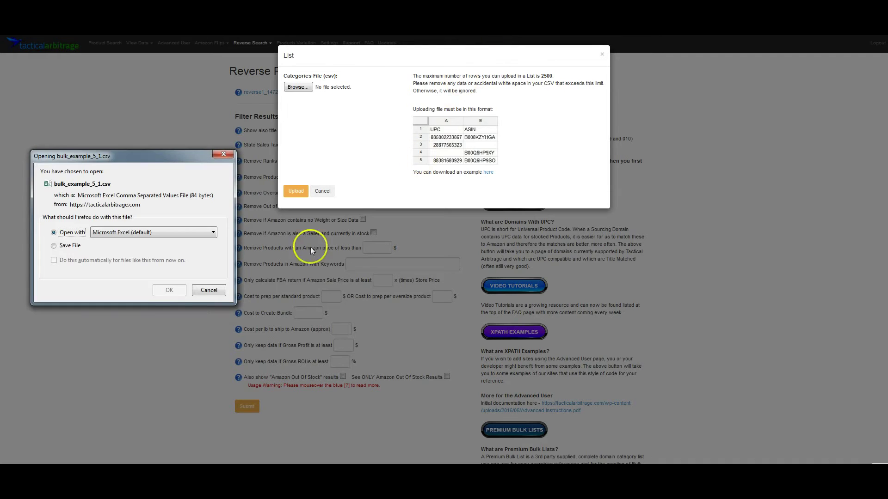
left_click(171, 290)
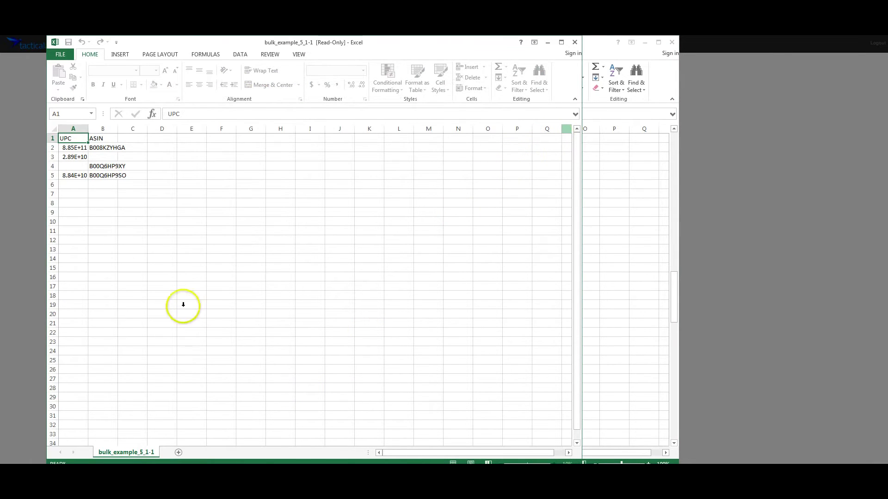
Clear the sample UPC values below the UPC header in column A of the example file.
left_click(75, 148)
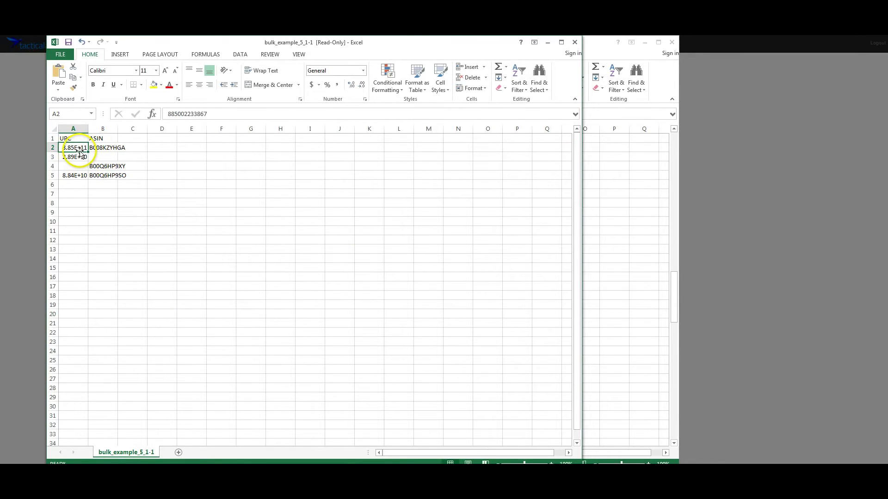
key("shift+Down")
key("shift+Down")
key("shift+Down")
key("shift+Down")
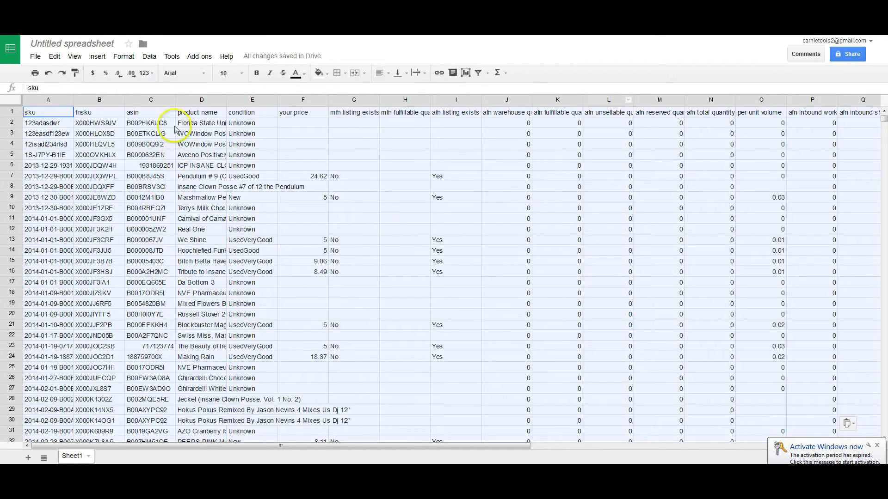
Replace the example file's column B values with the inventory sheet's asin column, restore the ASIN header in B1 and clear the spare header in C1.
left_click(154, 100)
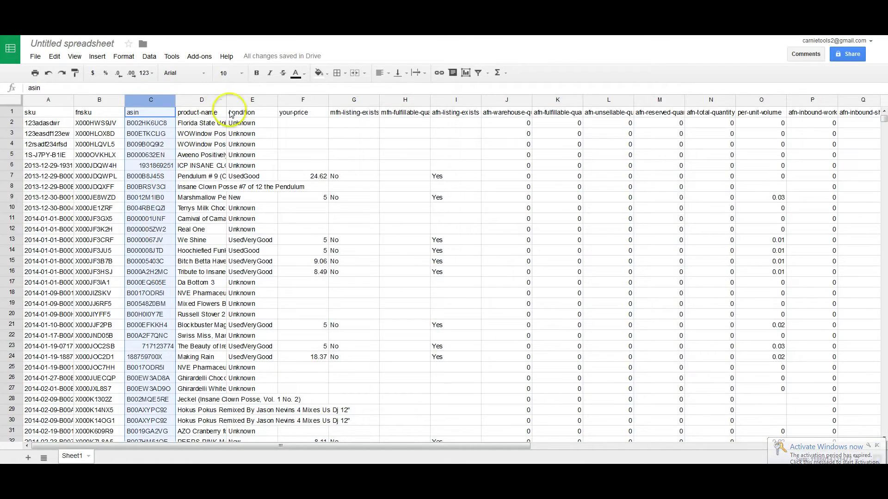
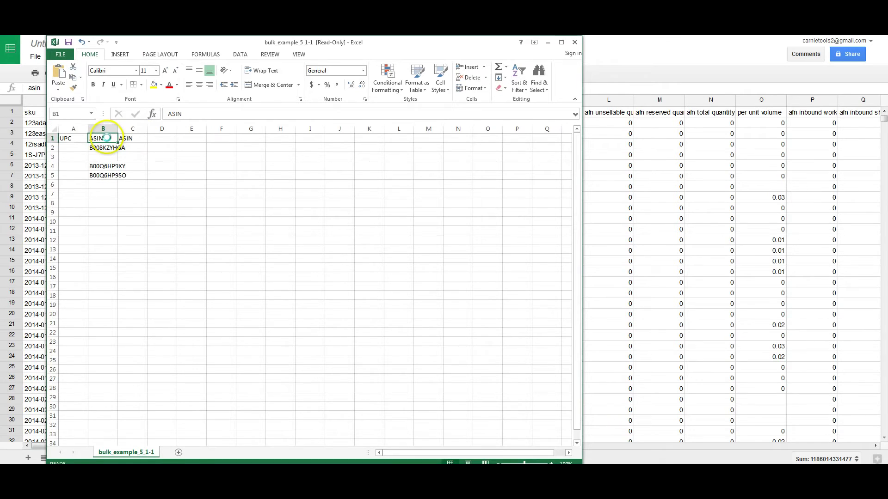
left_click(133, 139)
key("ctrl+c")
left_click(102, 138)
key("ctrl+v")
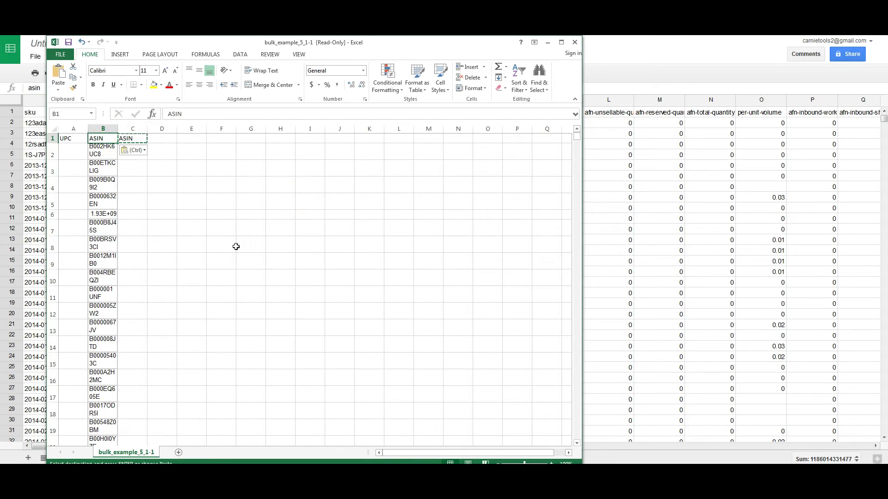
key("Right")
key("Escape")
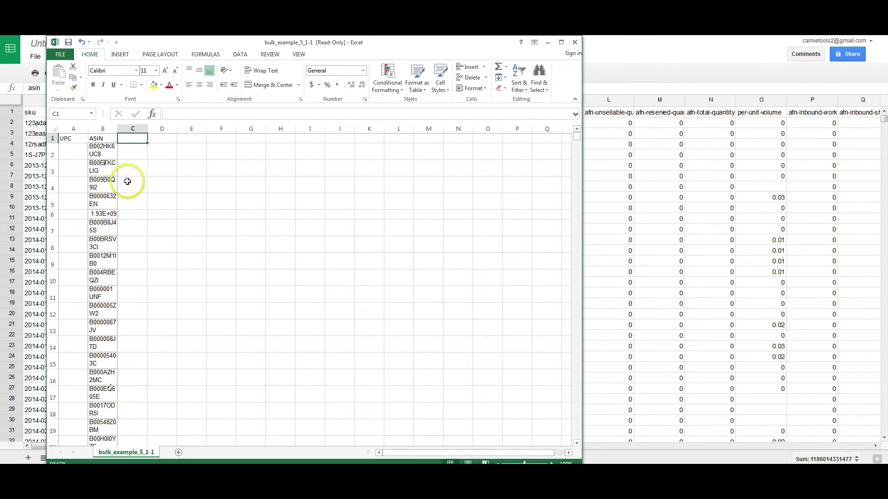
Try to save the edited ASIN list as a comma-delimited CSV in the Downloads folder.
left_click(60, 55)
left_click(68, 130)
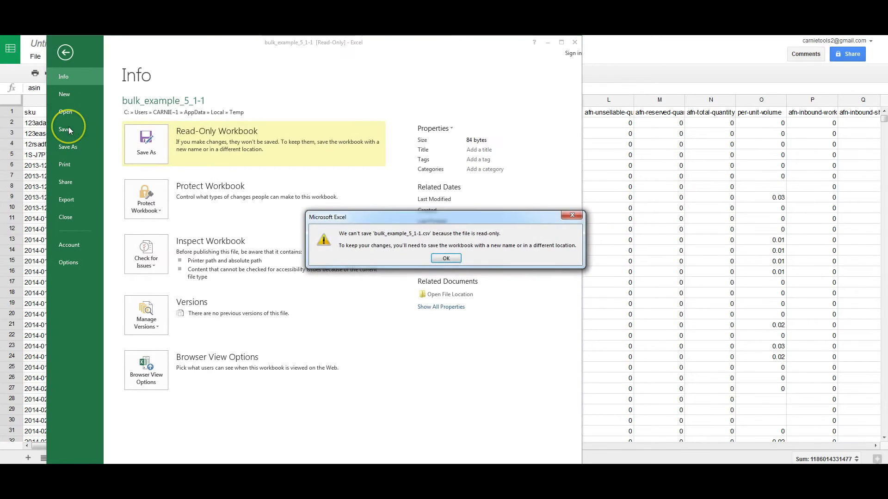
left_click(446, 258)
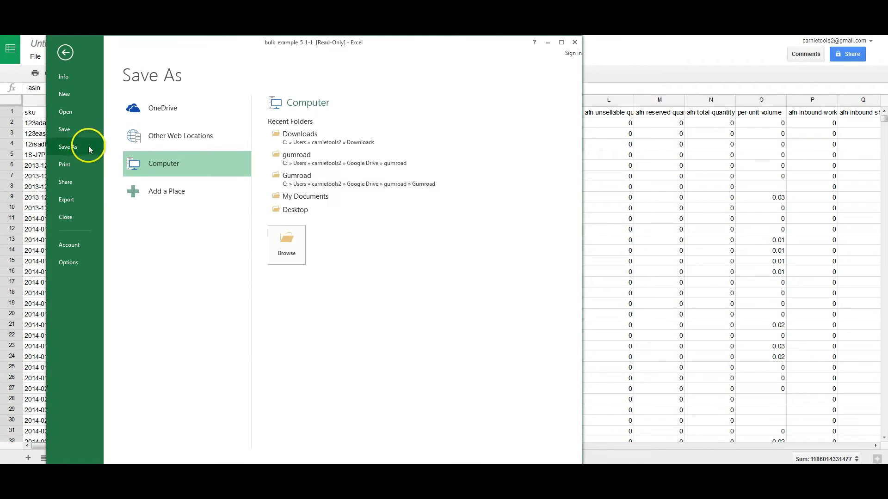
left_click(322, 140)
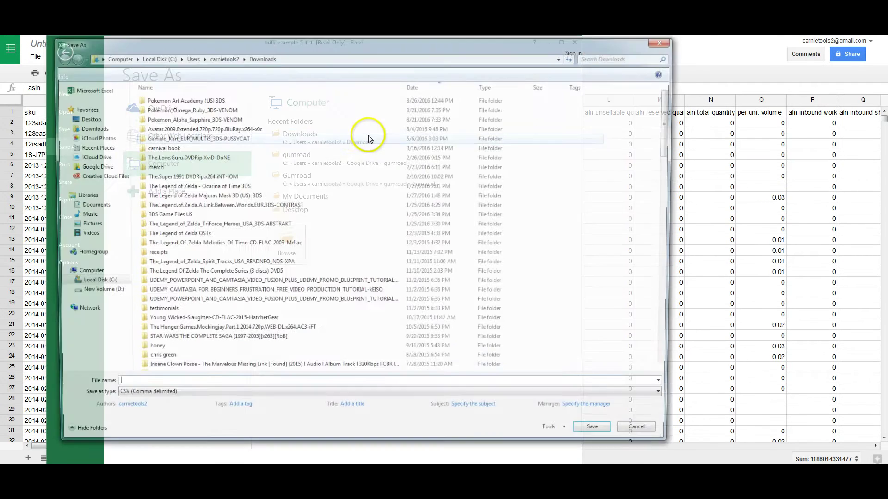
left_click(666, 40)
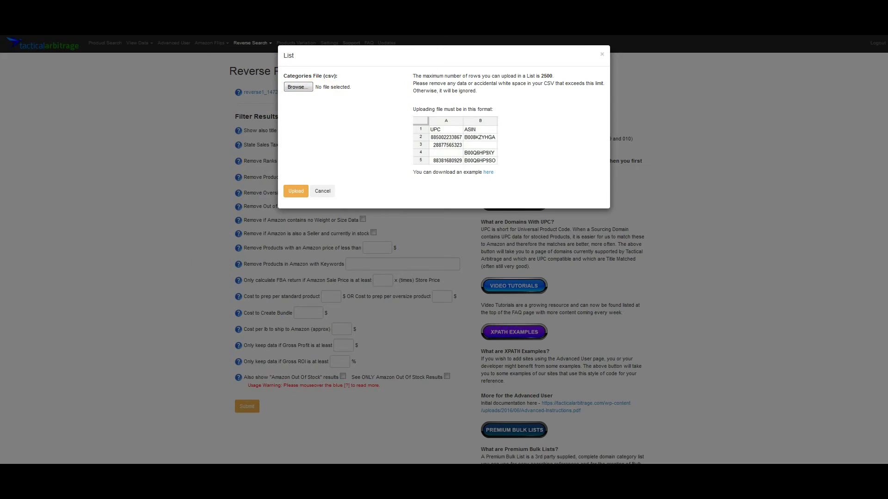
Upload asin upload test.csv to Tactical Arbitrage's Reverse Product Search and submit the search with the last used filter settings.
key("Return")
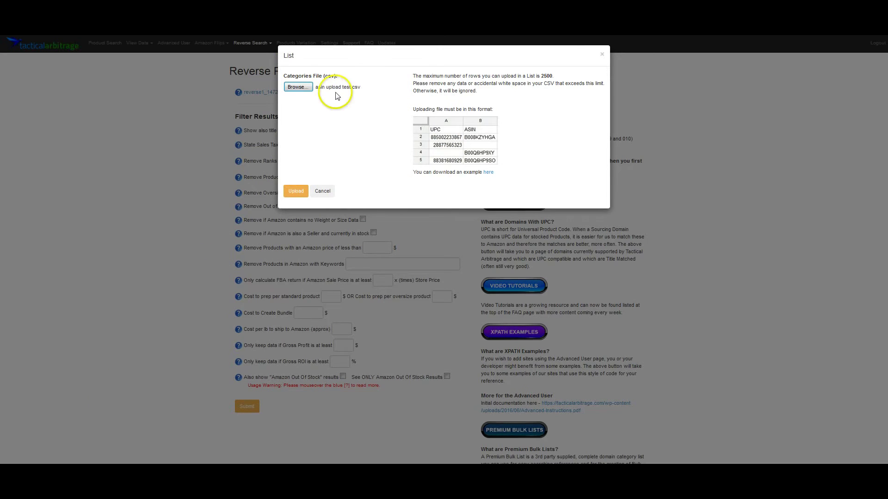
left_click(303, 192)
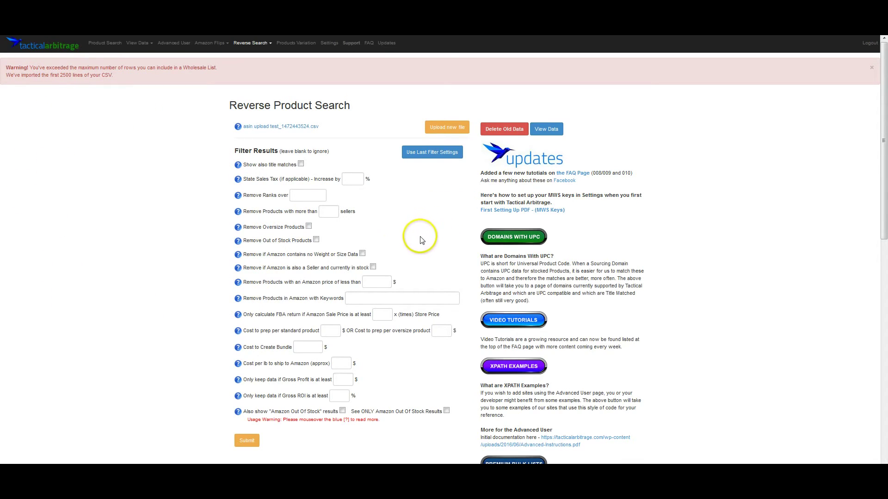
left_click(432, 155)
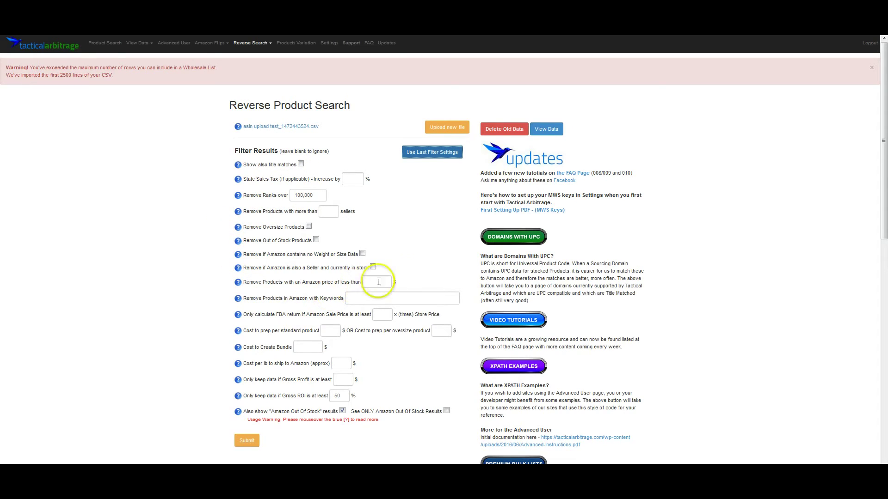
left_click(251, 443)
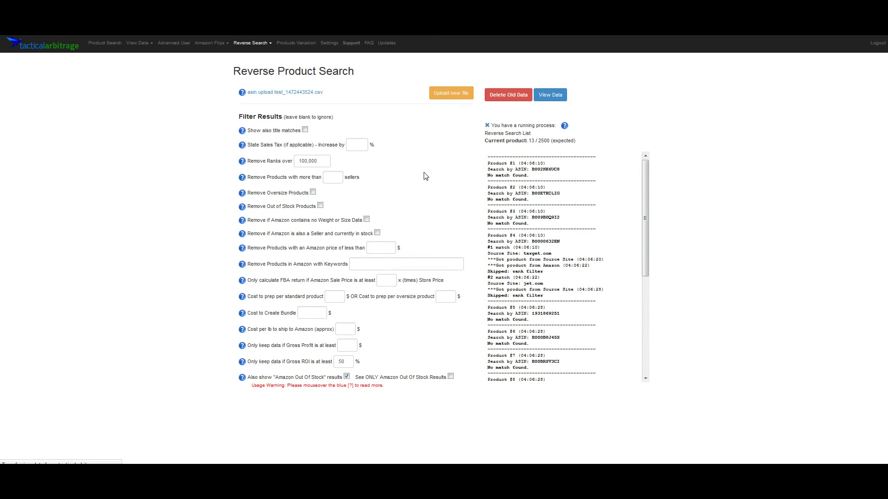
Examine the running reverse search log for source-site matches and skip reasons, and open the collected results data.
scroll(581, 245, "down", 3)
scroll(578, 251, "down", 6)
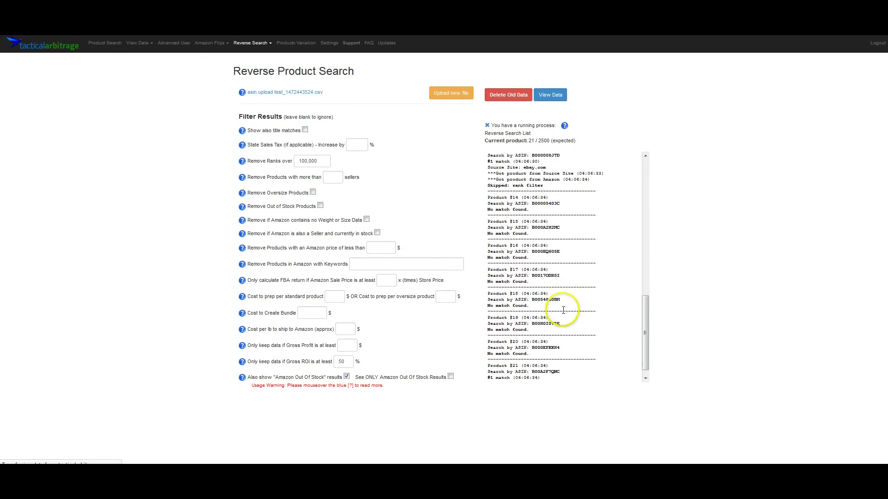
scroll(574, 342, "up", 2)
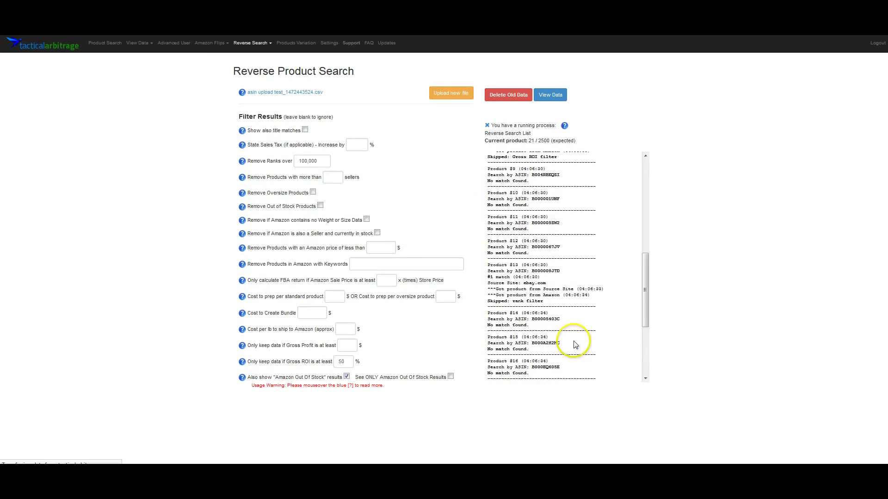
scroll(569, 314, "down", 6)
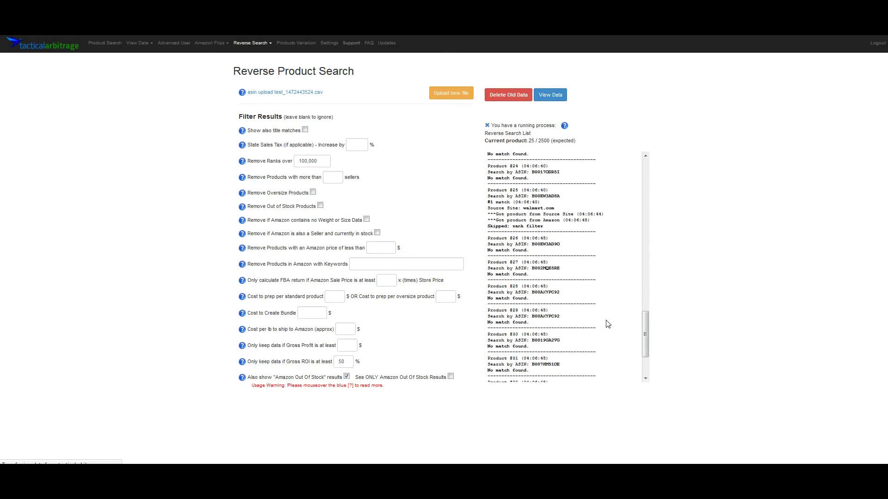
scroll(596, 340, "up", 7)
scroll(597, 339, "up", 8)
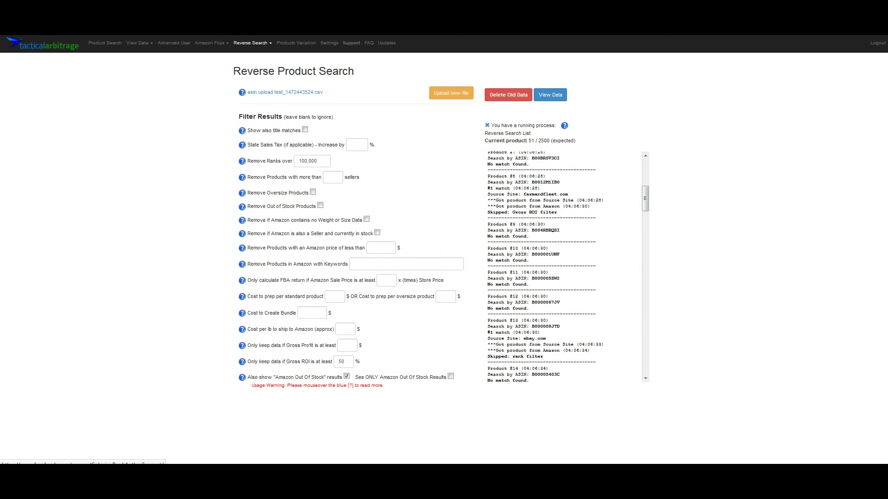
left_click(549, 92)
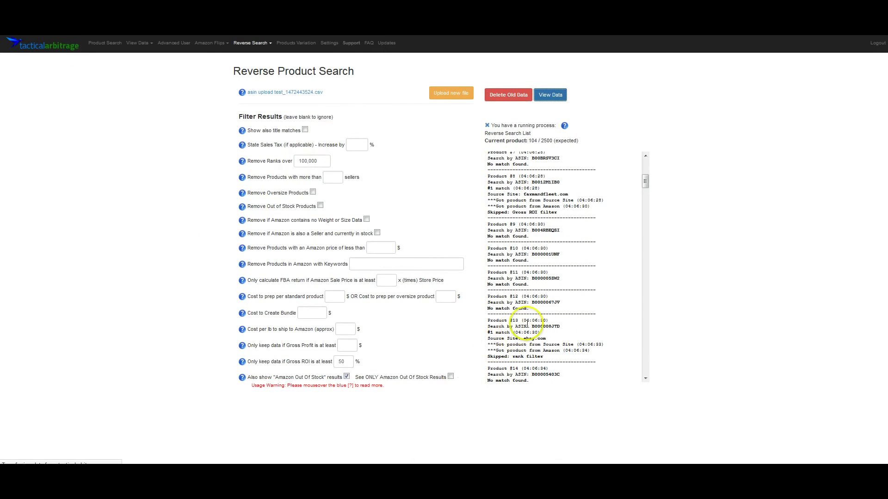
scroll(578, 287, "down", 20)
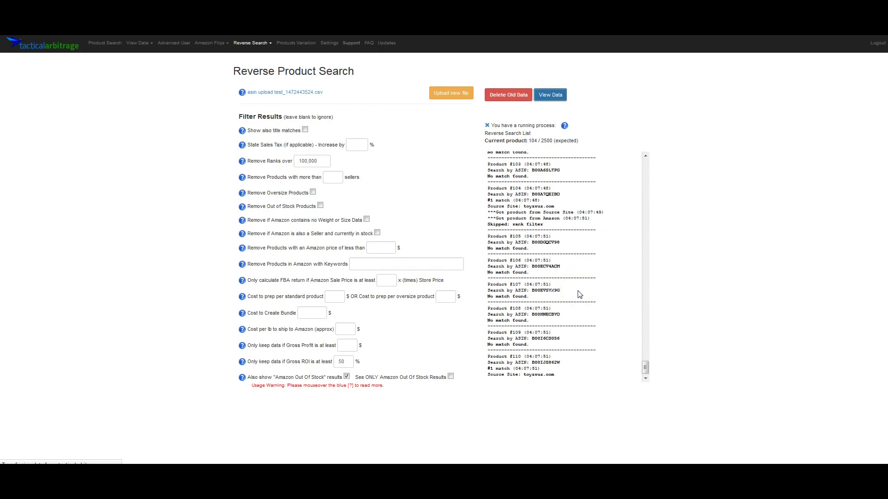